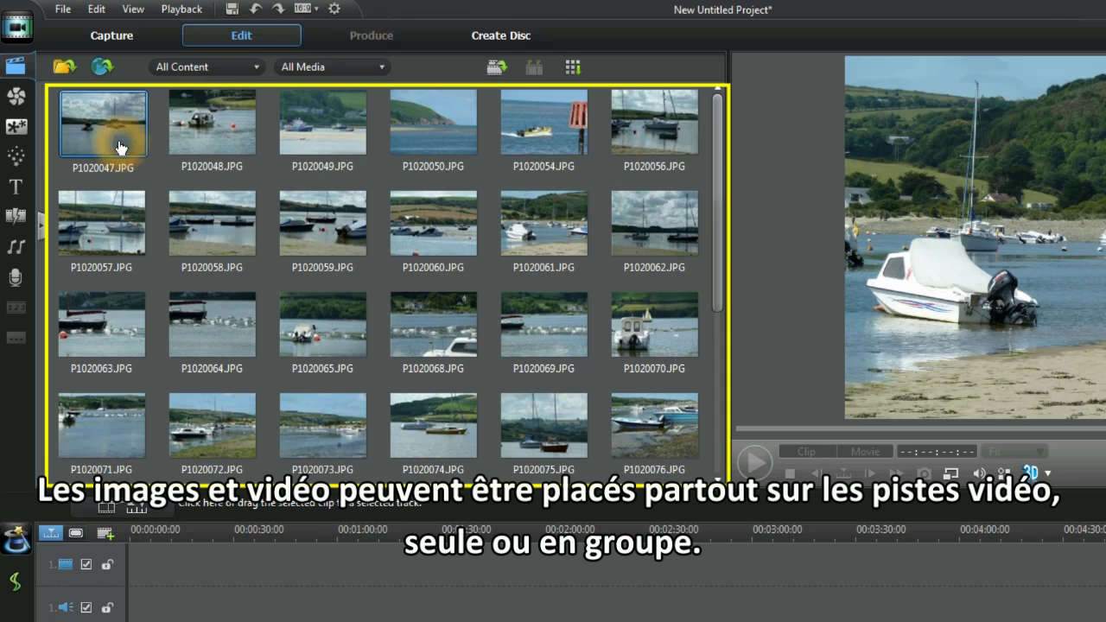
Step: Select all harbour photos through P1020096, drag them onto video track 1, and select one clip
drag(722, 278, 721, 465)
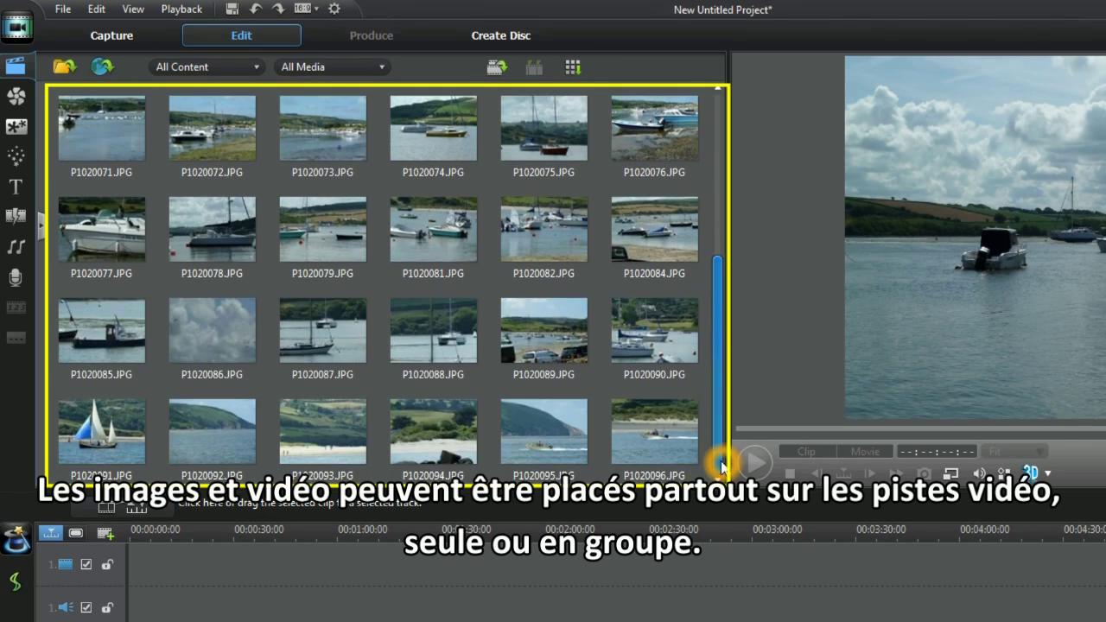
shift+click(676, 458)
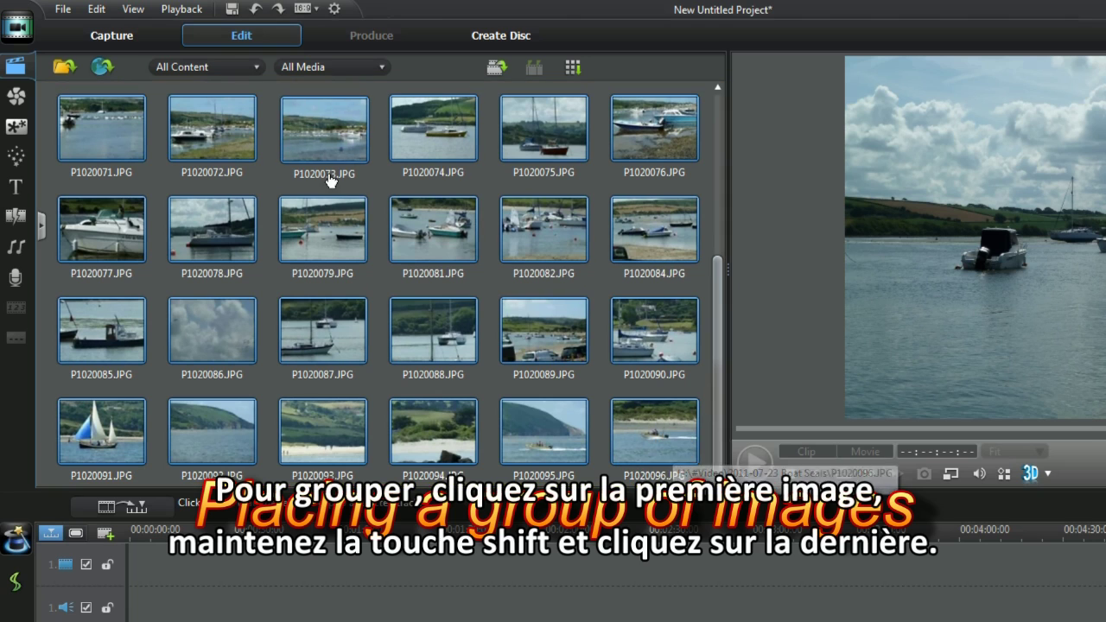
drag(545, 356, 125, 585)
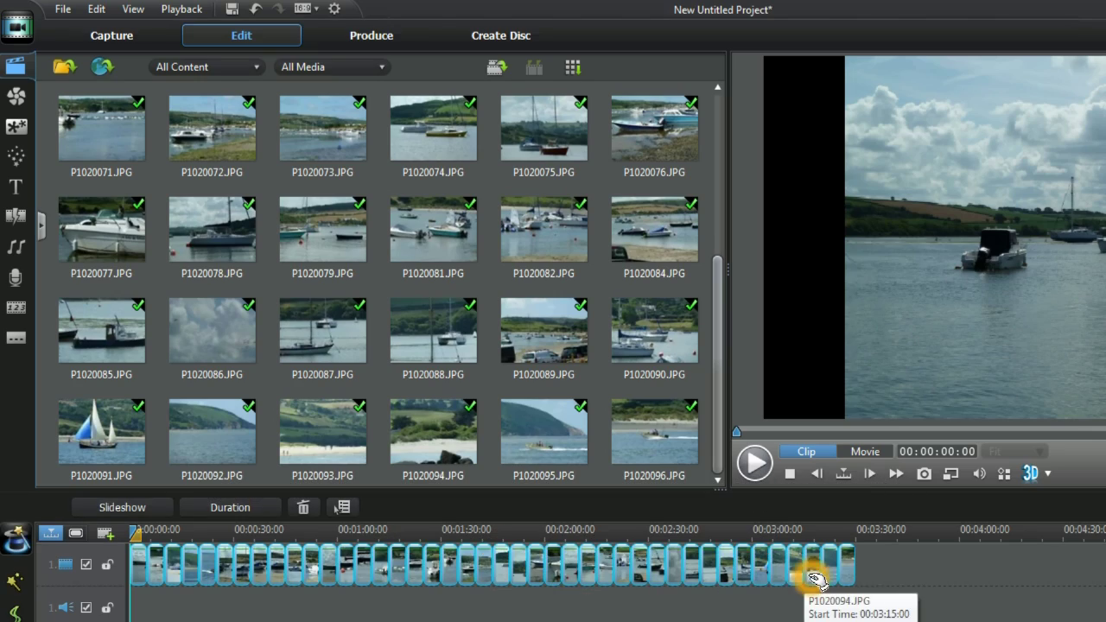
click(764, 570)
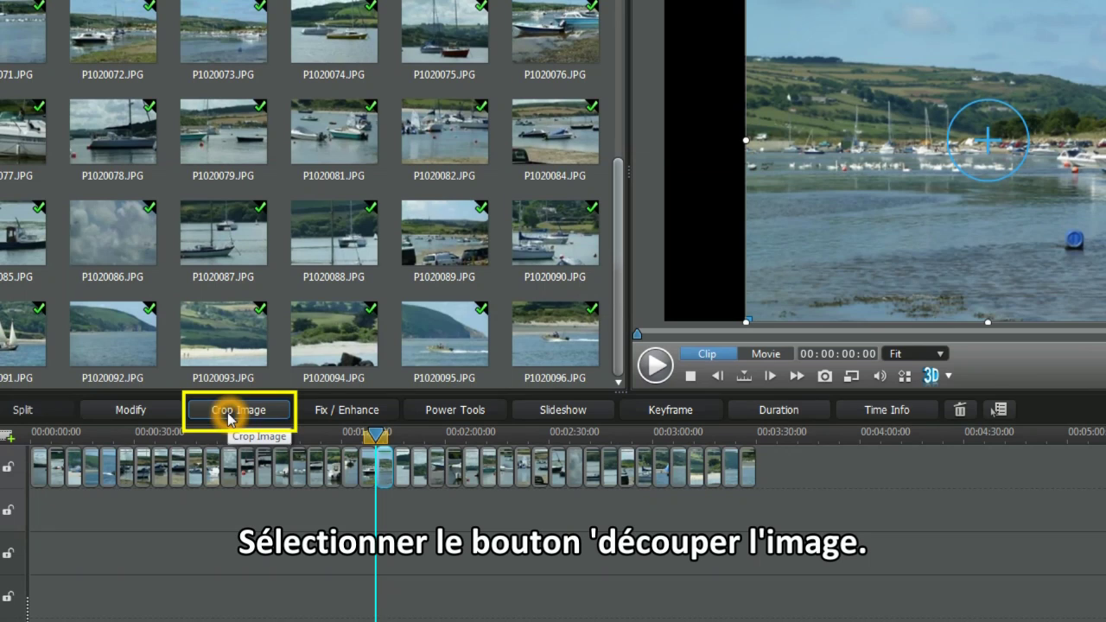
Step: Open Crop Image for the selected photo and shift the 16:9 crop frame slightly left over the harbour
click(229, 418)
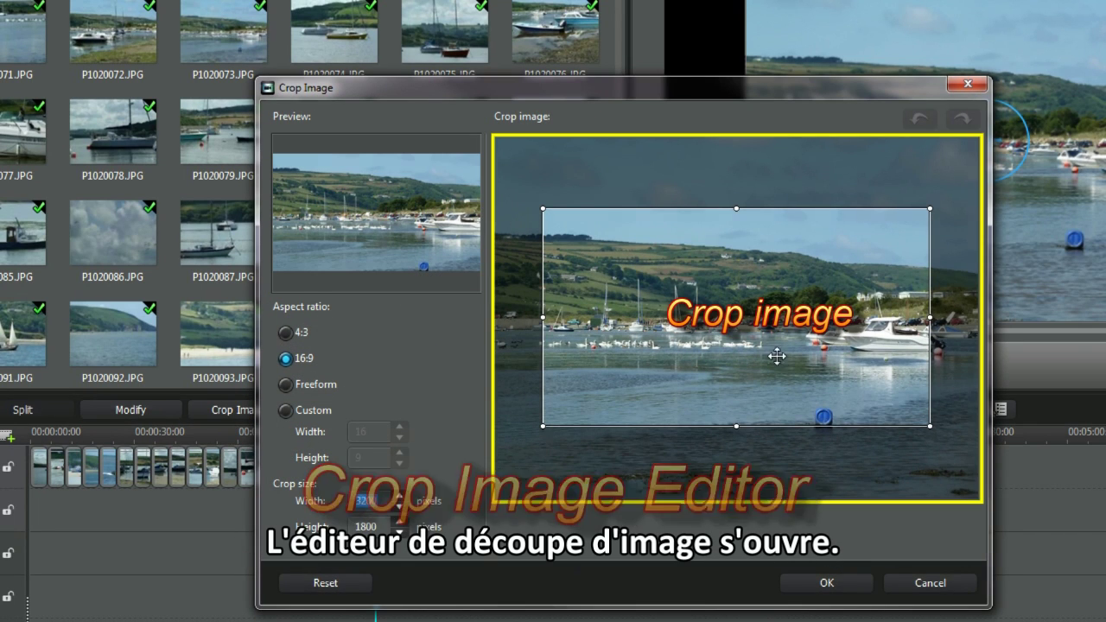
mouse_move(758, 338)
mouse_down()
mouse_move(723, 298)
mouse_move(750, 274)
mouse_move(787, 278)
mouse_move(805, 316)
mouse_move(804, 358)
mouse_move(717, 357)
mouse_up()
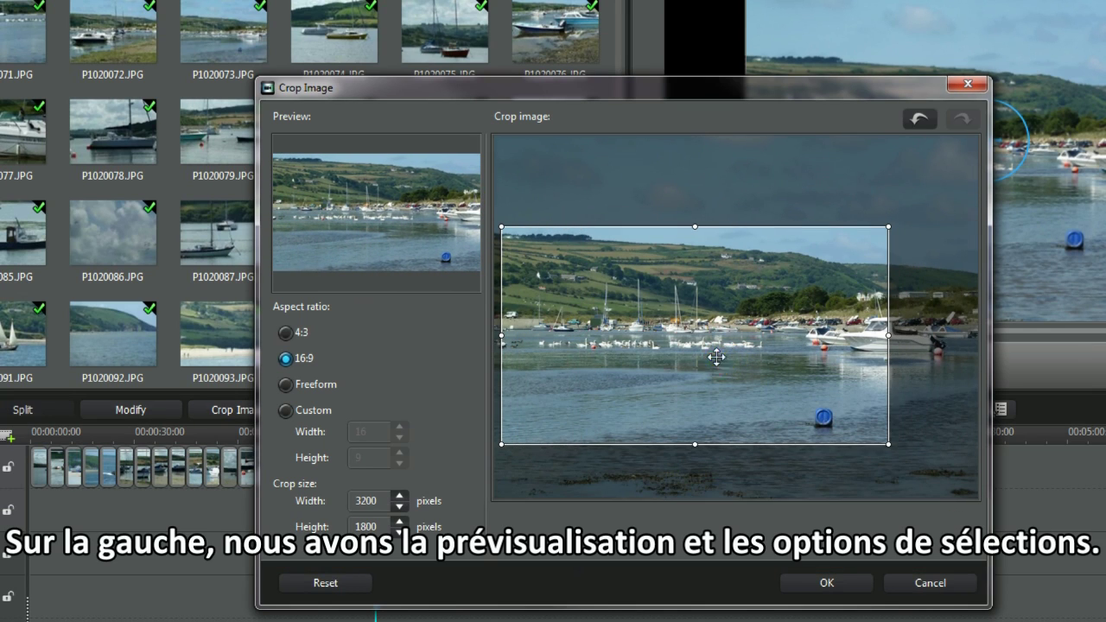
Step: Try a 4:3 crop moved up over the harbour, then return to 16:9 at about 2635 × 1482
click(285, 333)
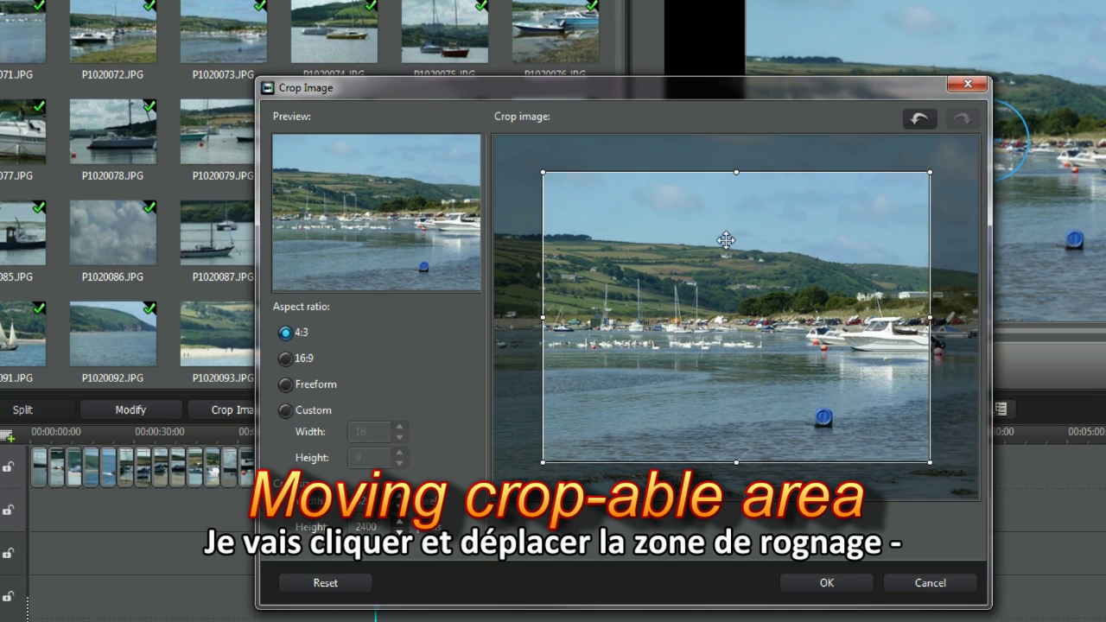
drag(710, 295, 708, 339)
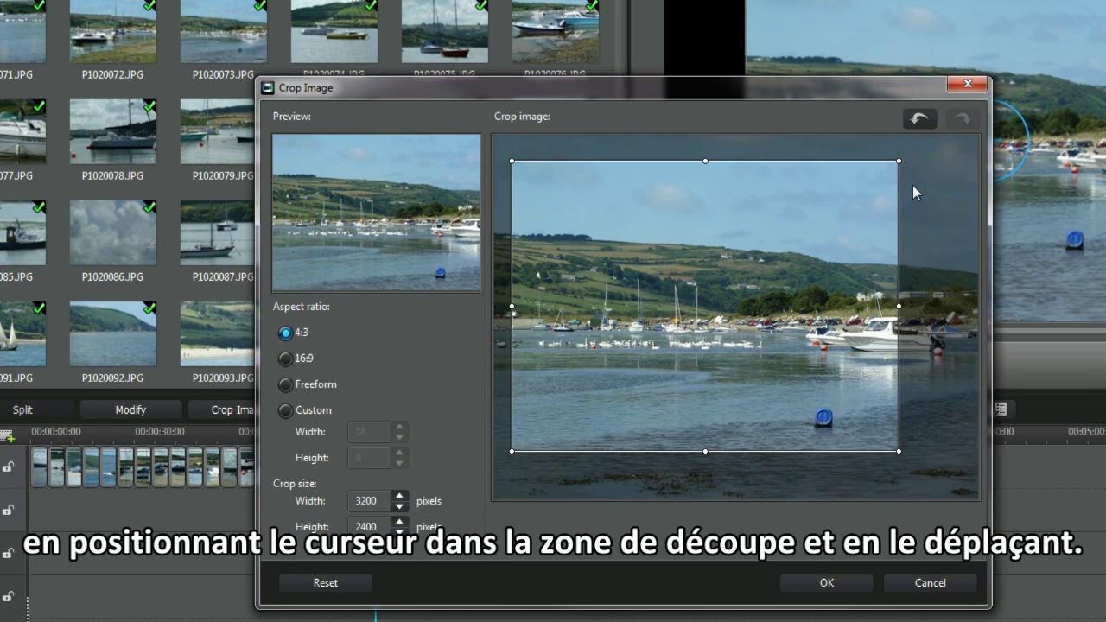
drag(899, 161, 773, 247)
drag(644, 342, 651, 308)
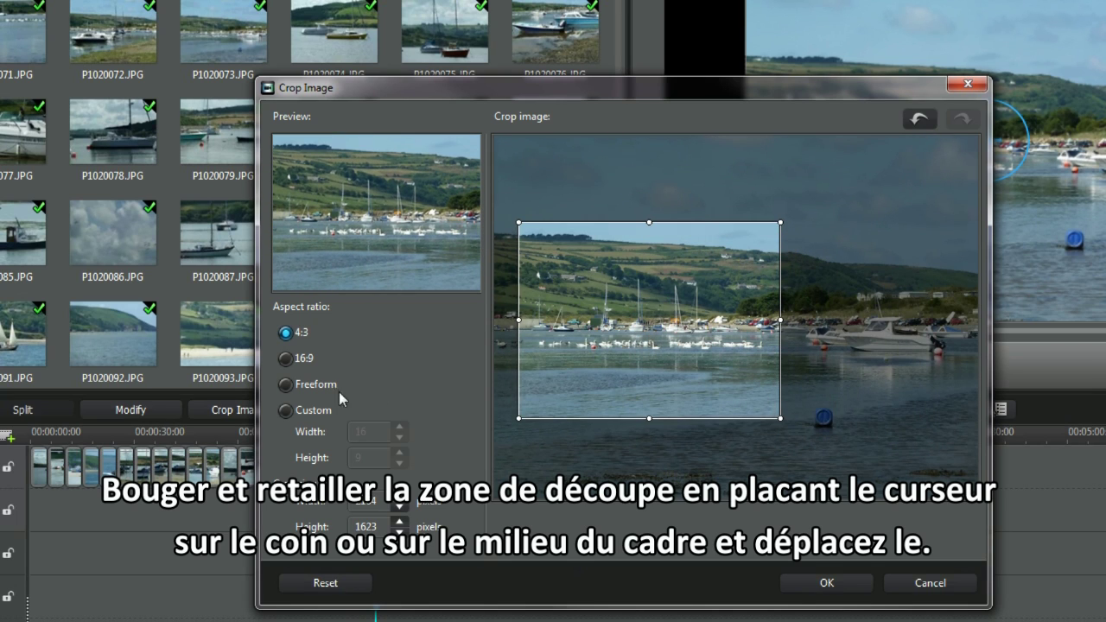
click(286, 359)
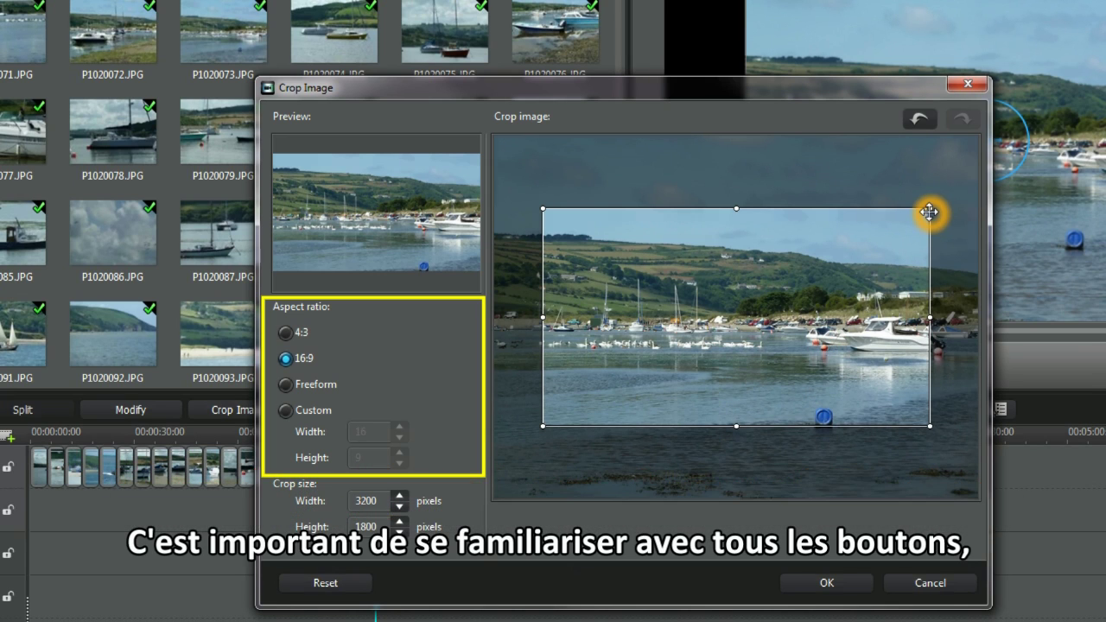
mouse_move(930, 212)
mouse_down()
mouse_move(861, 262)
mouse_move(928, 208)
mouse_move(950, 204)
mouse_up()
Step: Switch the crop to Freeform and reshape it wider from its bottom edge and bottom-left corner
click(287, 384)
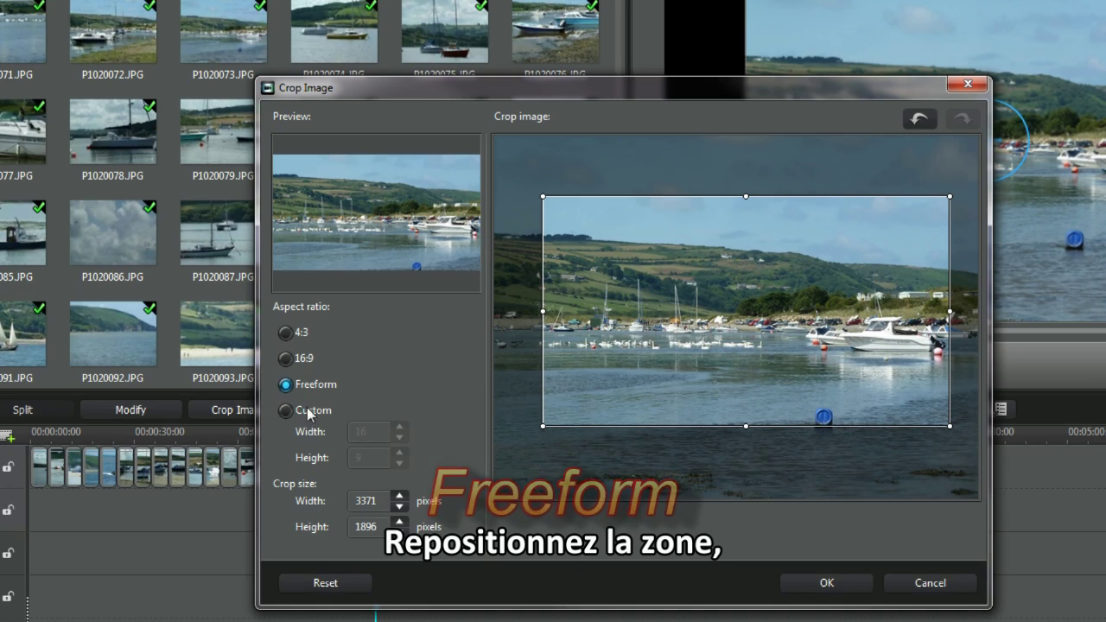
drag(744, 425, 750, 372)
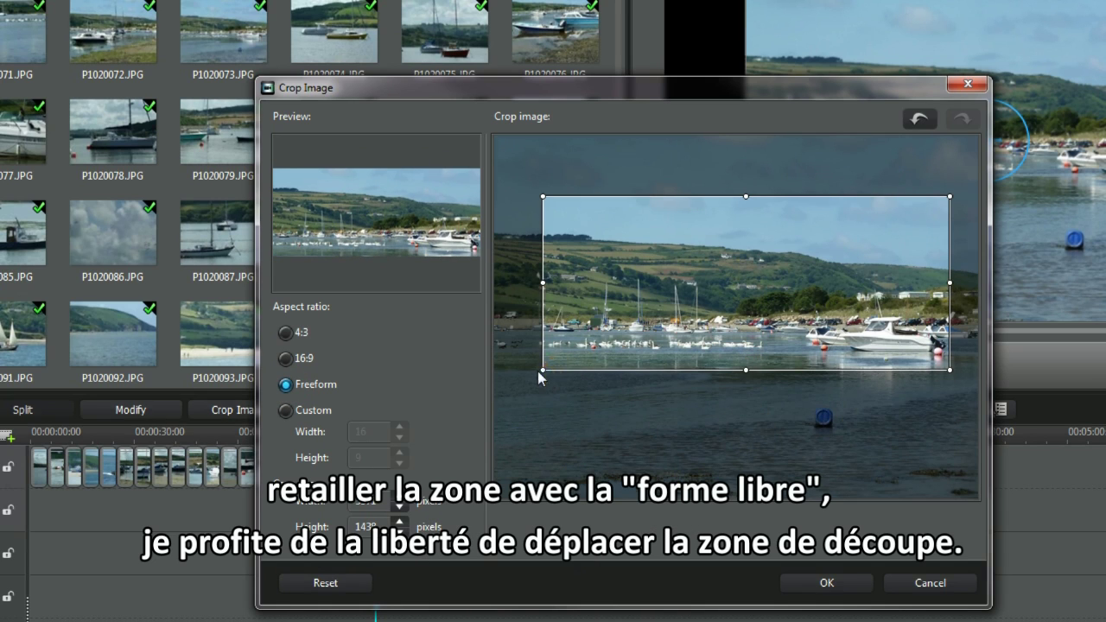
drag(542, 373, 513, 425)
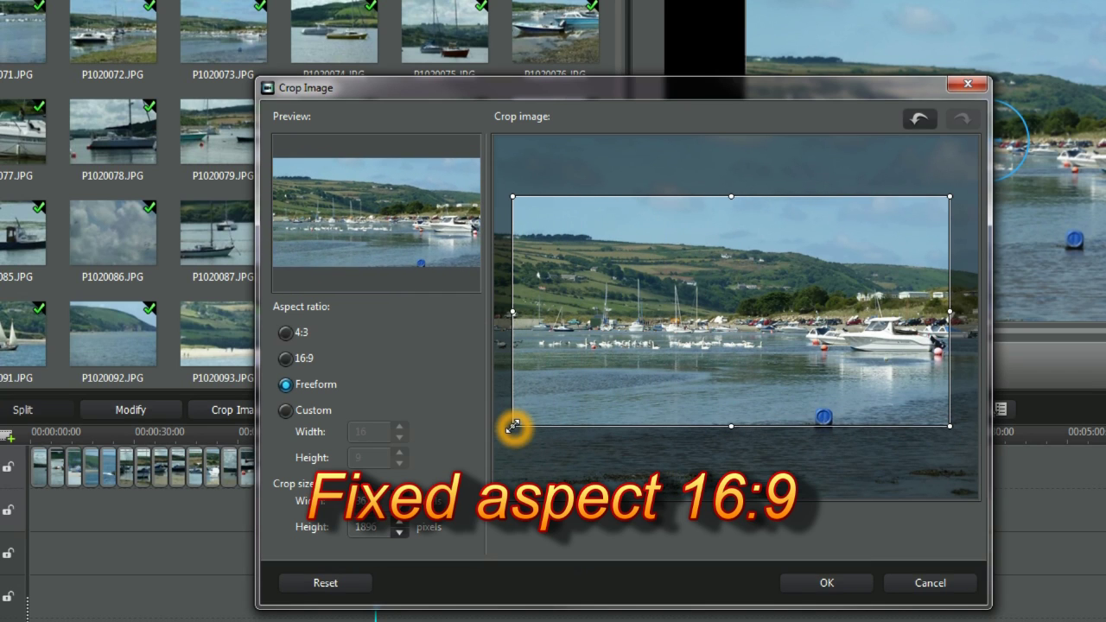
Step: Lock the crop to 16:9 and resize it to 3664 × 2061 over hills, harbour and buoy
click(287, 359)
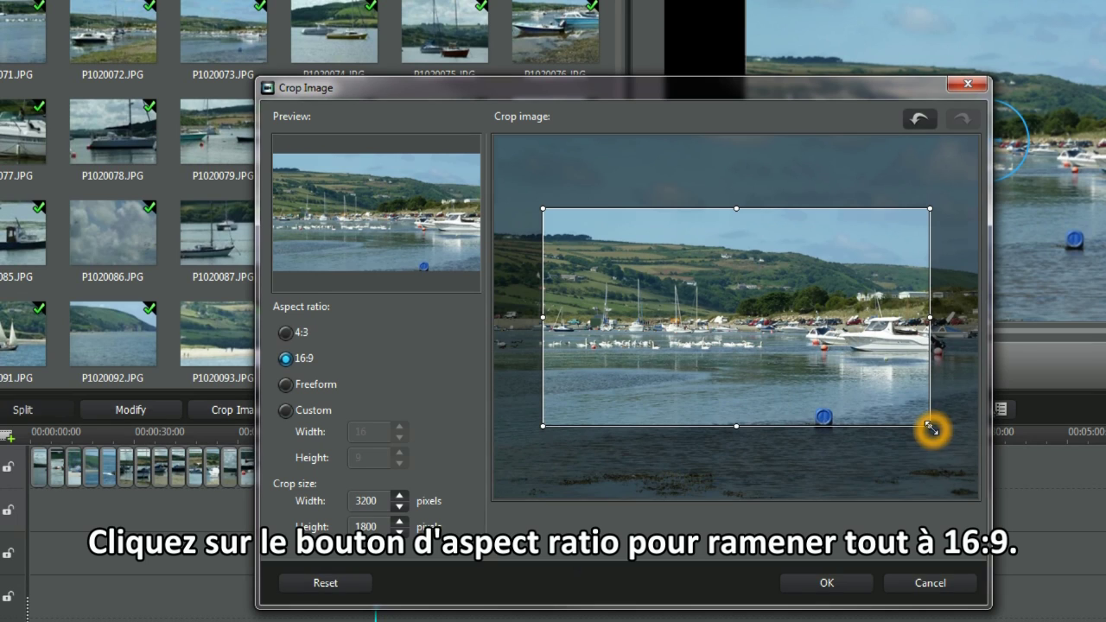
drag(931, 428, 836, 372)
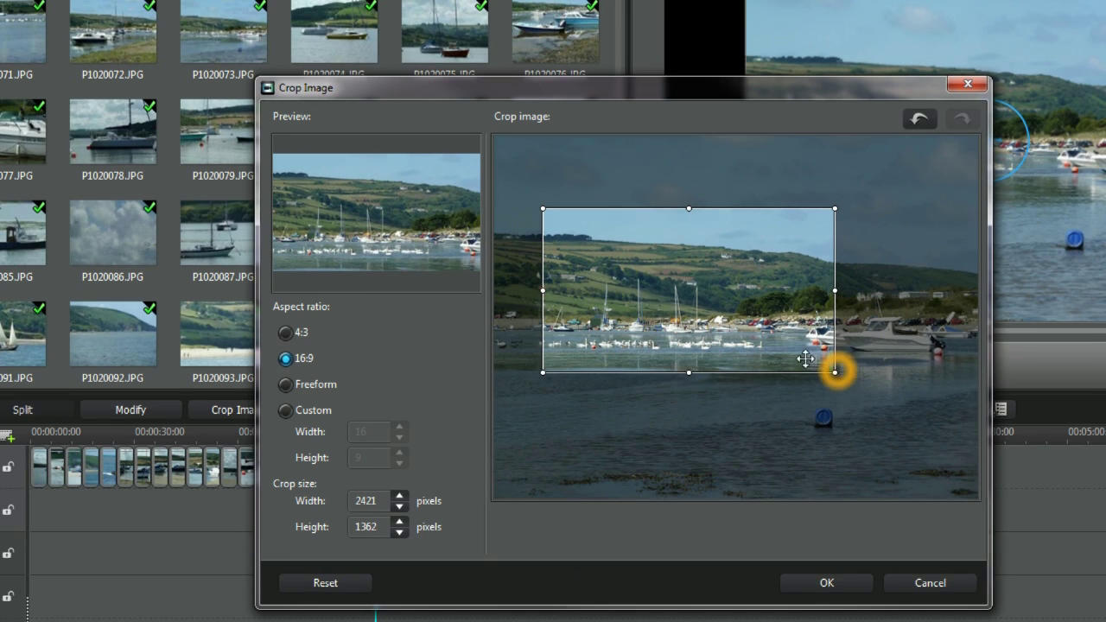
drag(687, 301, 642, 323)
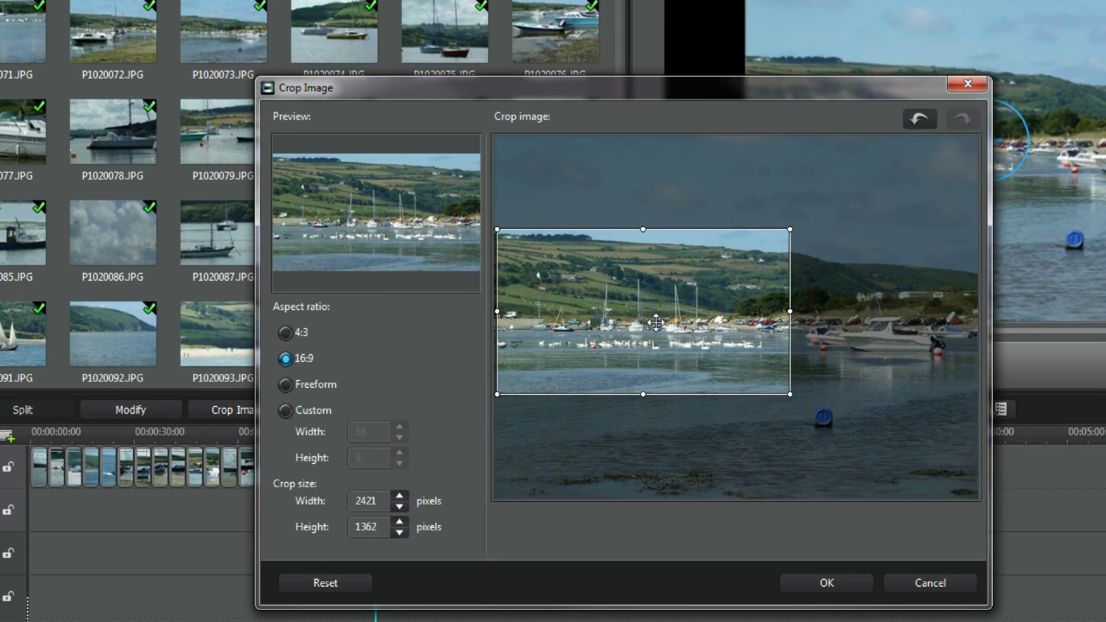
drag(790, 230, 940, 302)
drag(774, 303, 785, 313)
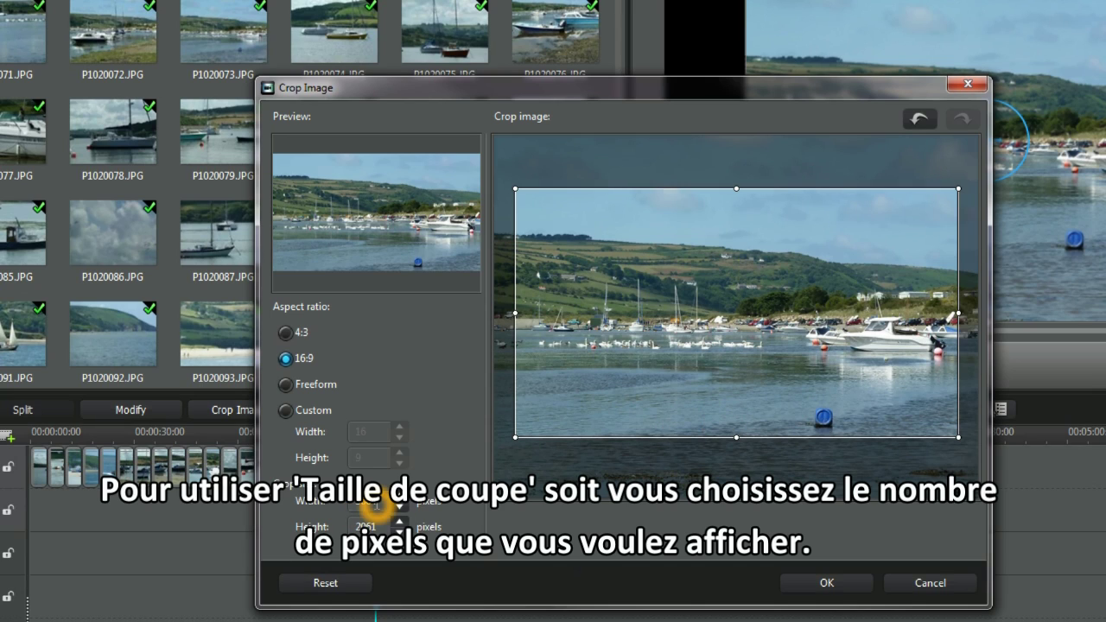
Step: Set the crop width to 1920 for a 1920 × 1080 frame over the moored boats and swans
click(360, 501)
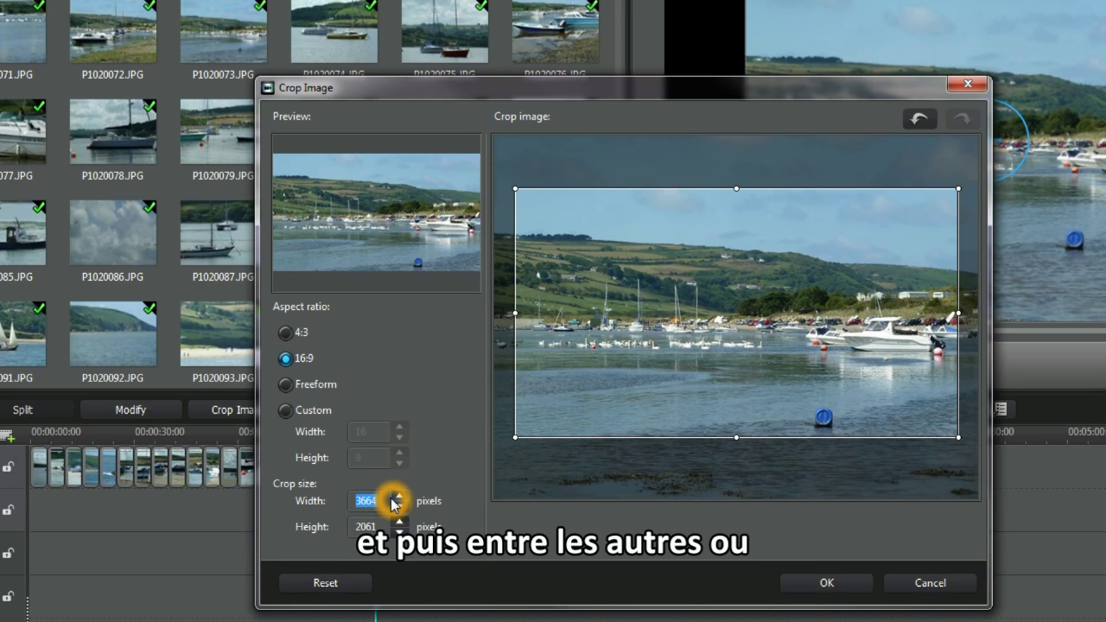
text(2500)
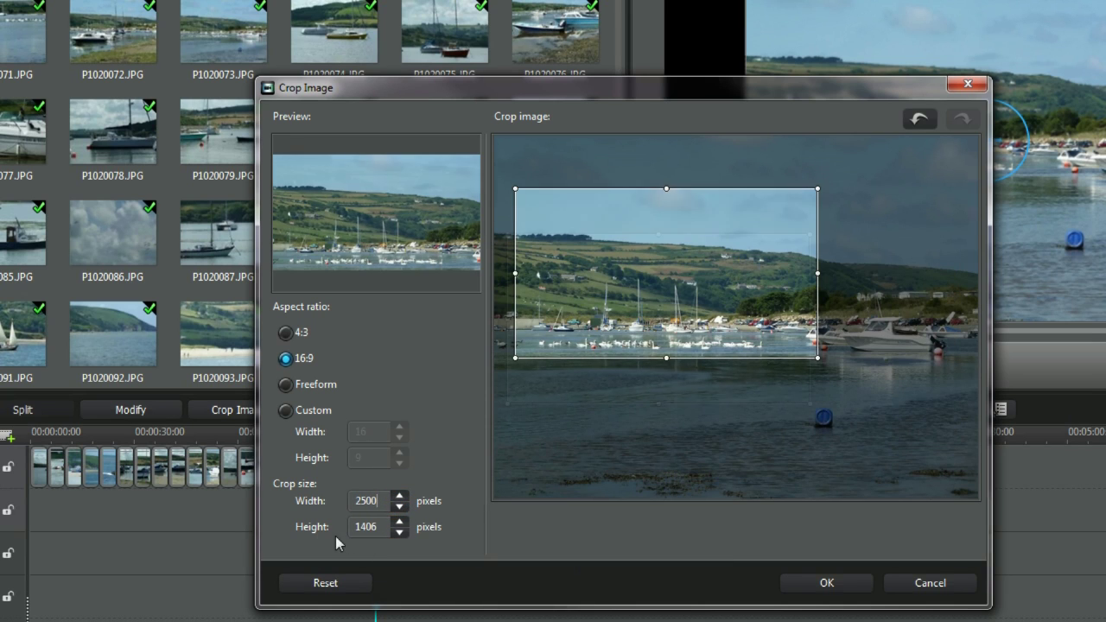
drag(667, 294, 660, 341)
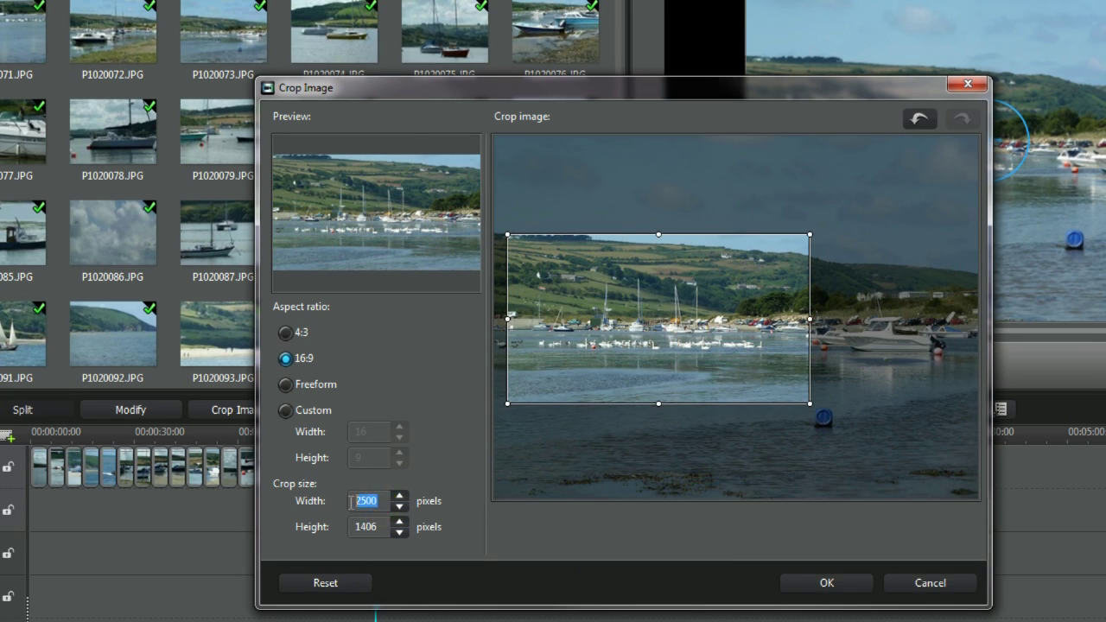
text(1920)
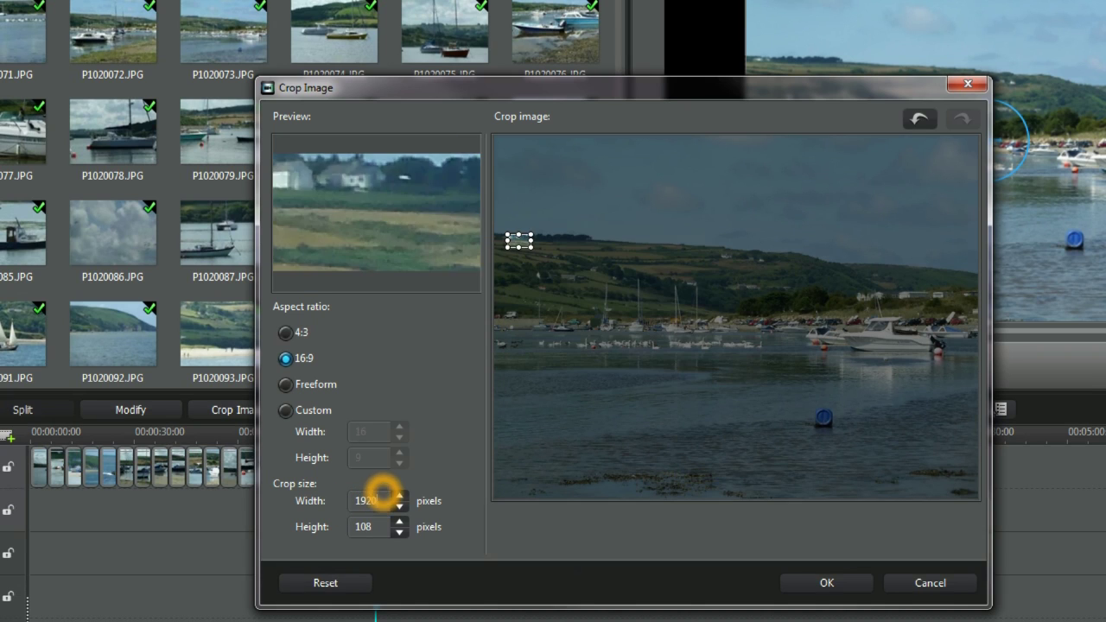
drag(633, 342, 669, 363)
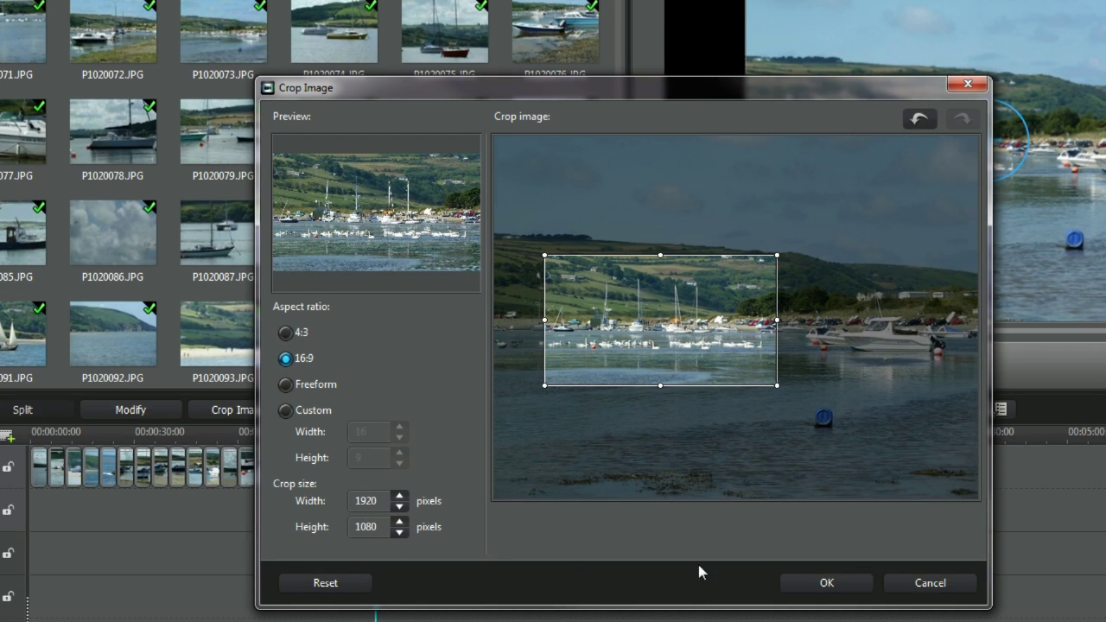
Step: Enlarge the crop to 3785 × 2129 with more sky, excluding the blue barrel, and save as PNG
click(287, 411)
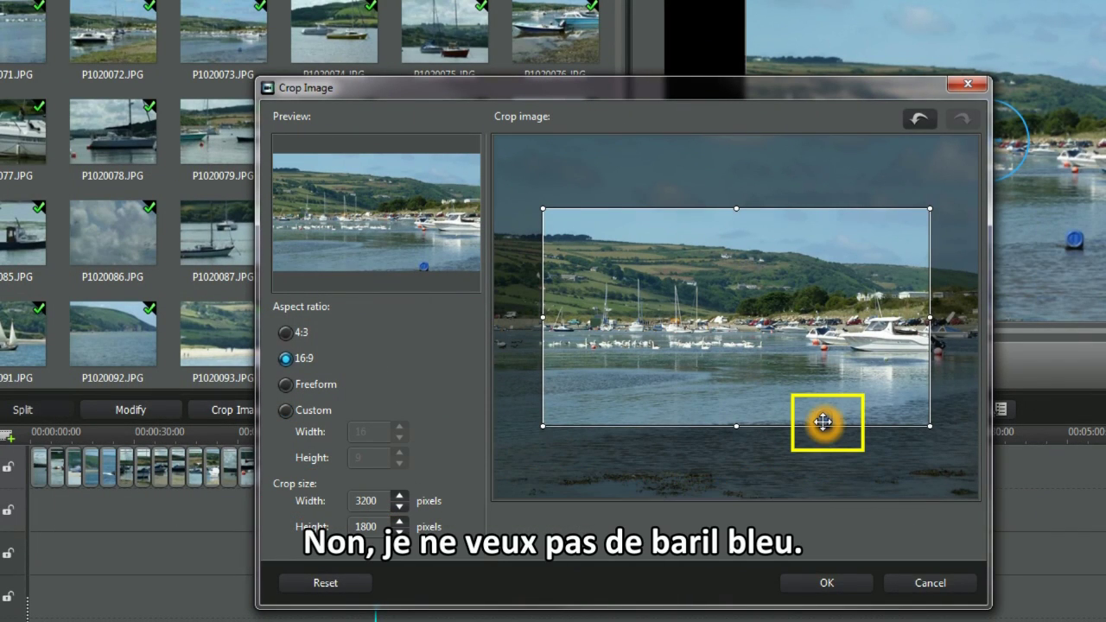
drag(735, 361, 696, 339)
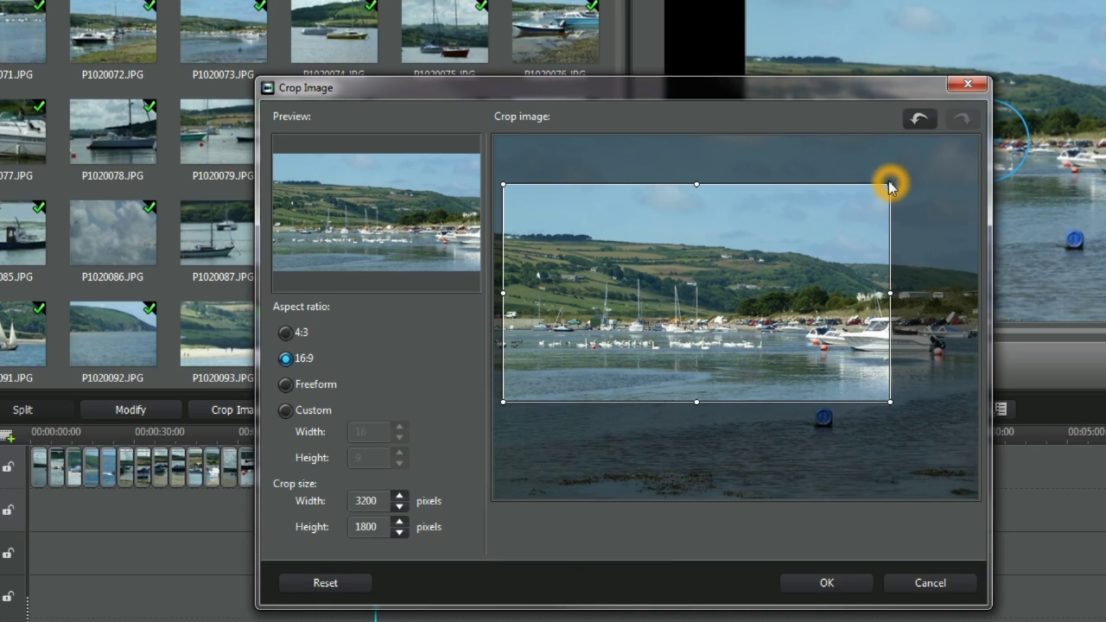
drag(890, 185, 950, 174)
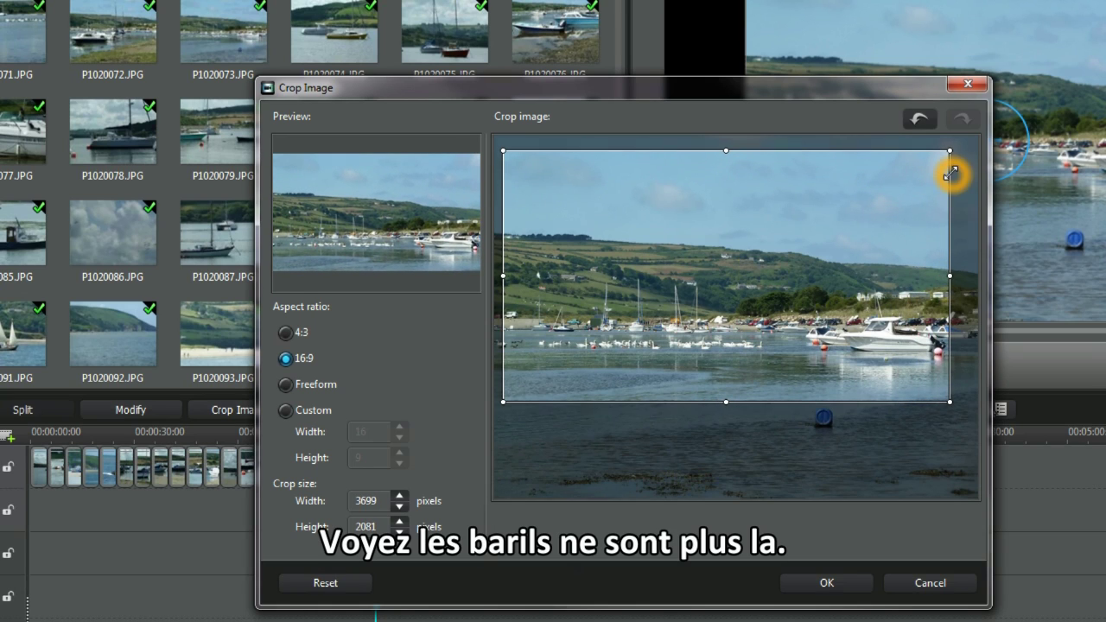
click(851, 350)
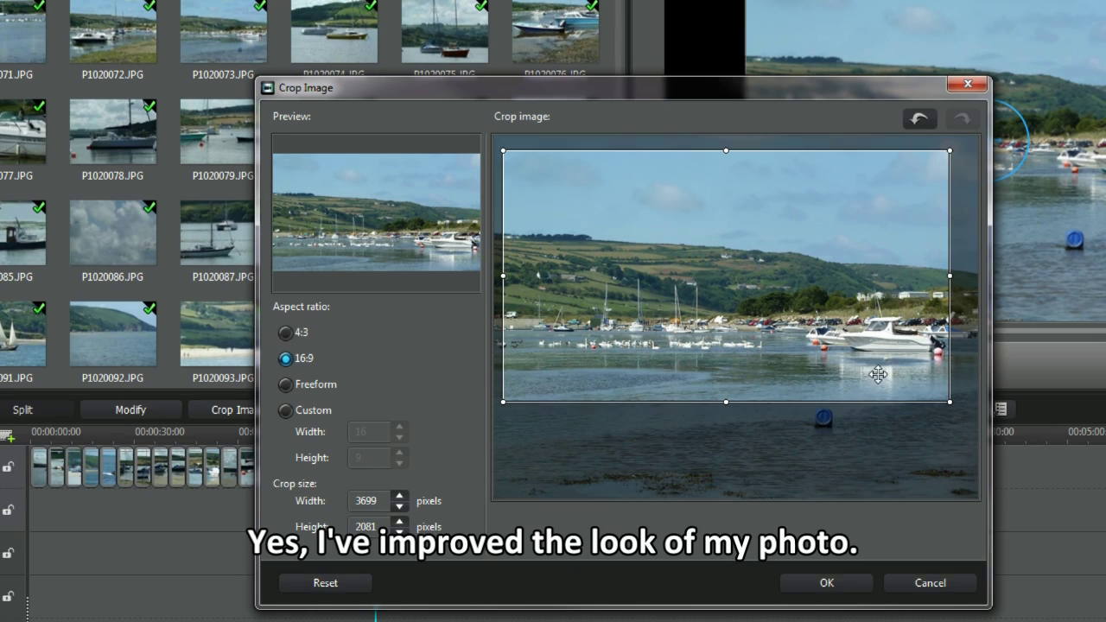
drag(951, 276, 961, 277)
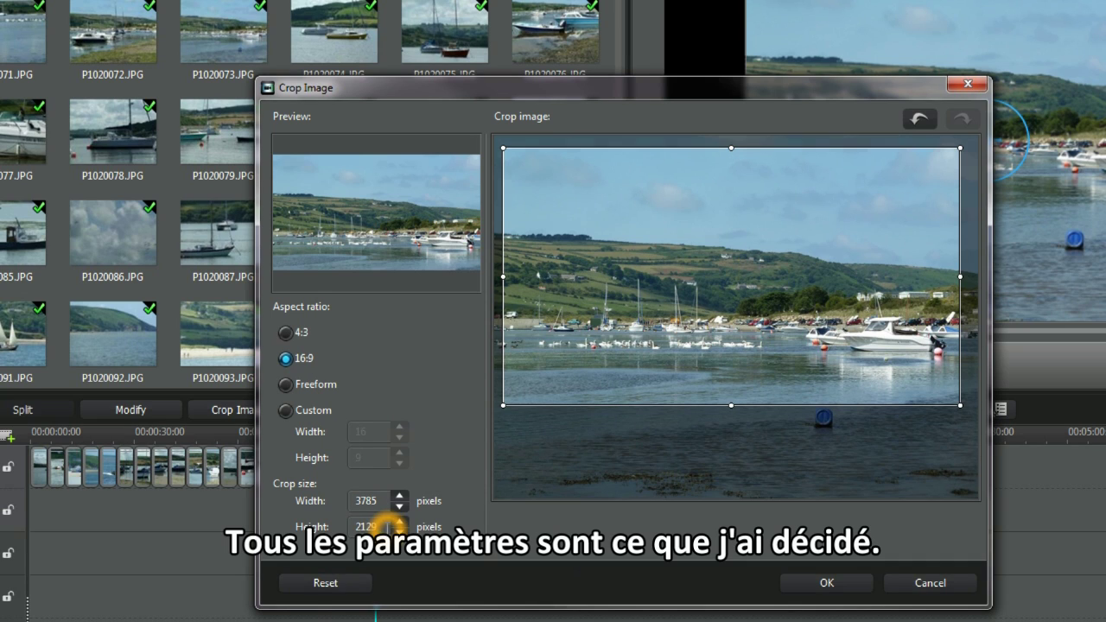
click(825, 583)
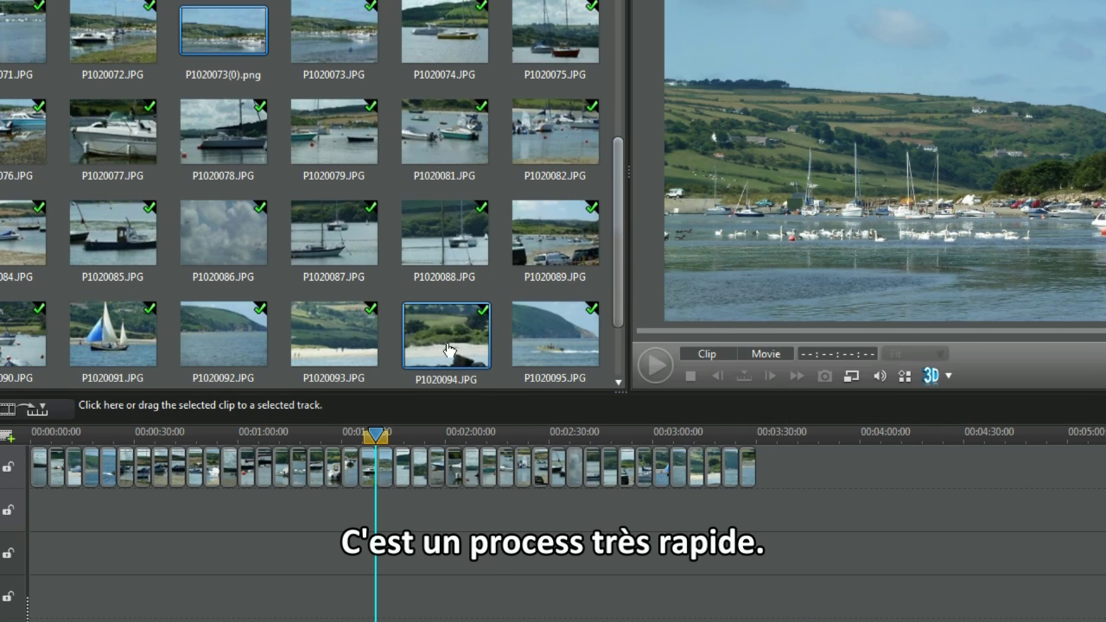
Step: Select the cropped P1020073(0).png clip on the timeline and in the media library to check its details
click(388, 483)
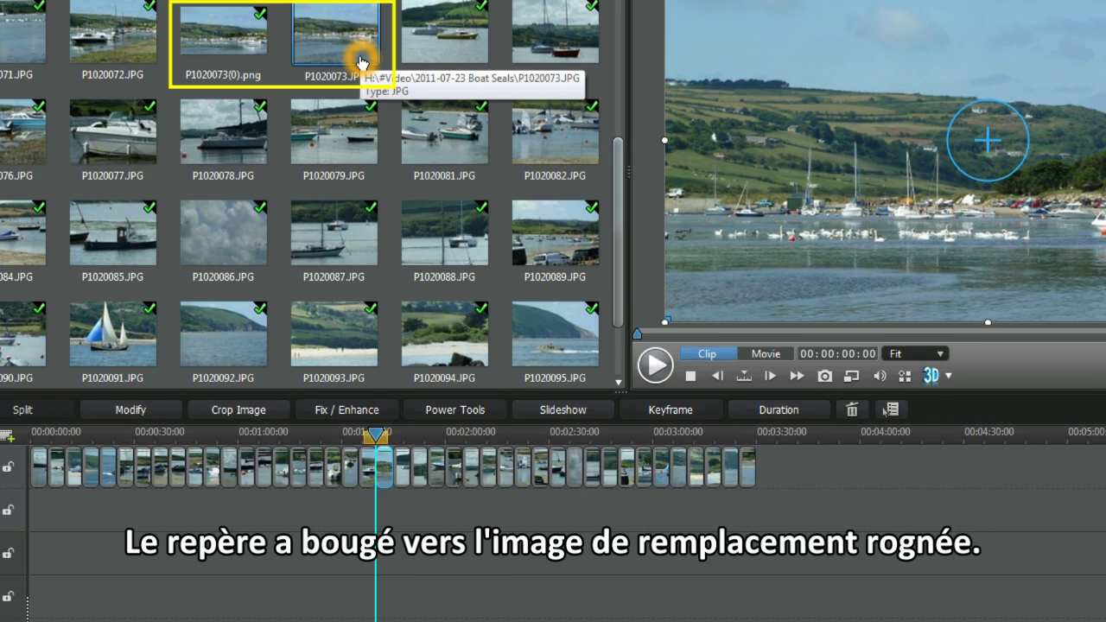
click(223, 35)
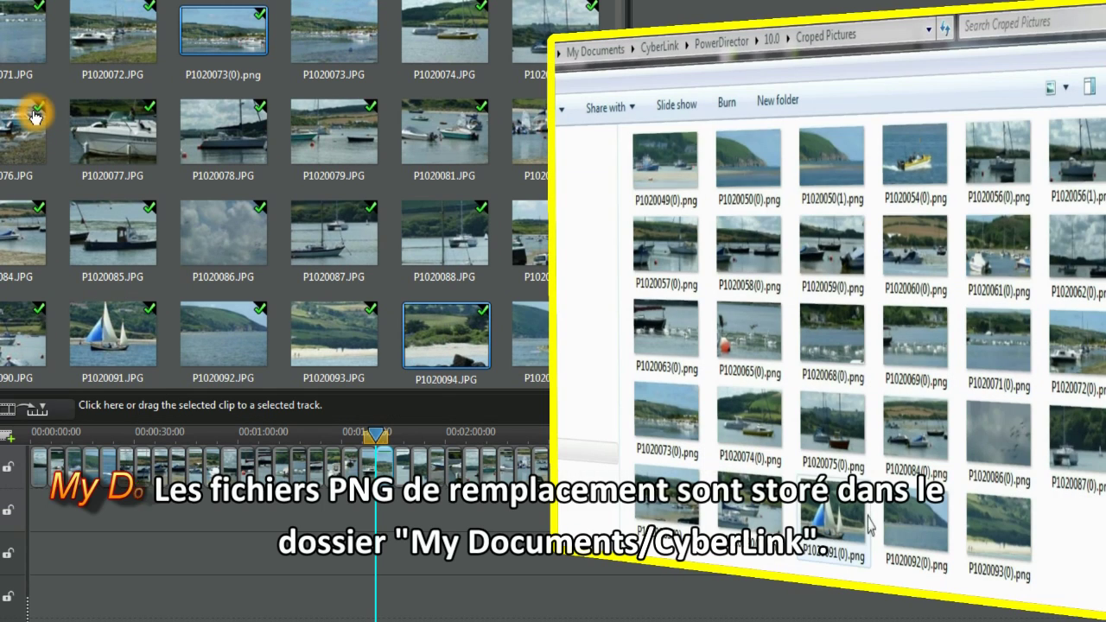
click(244, 64)
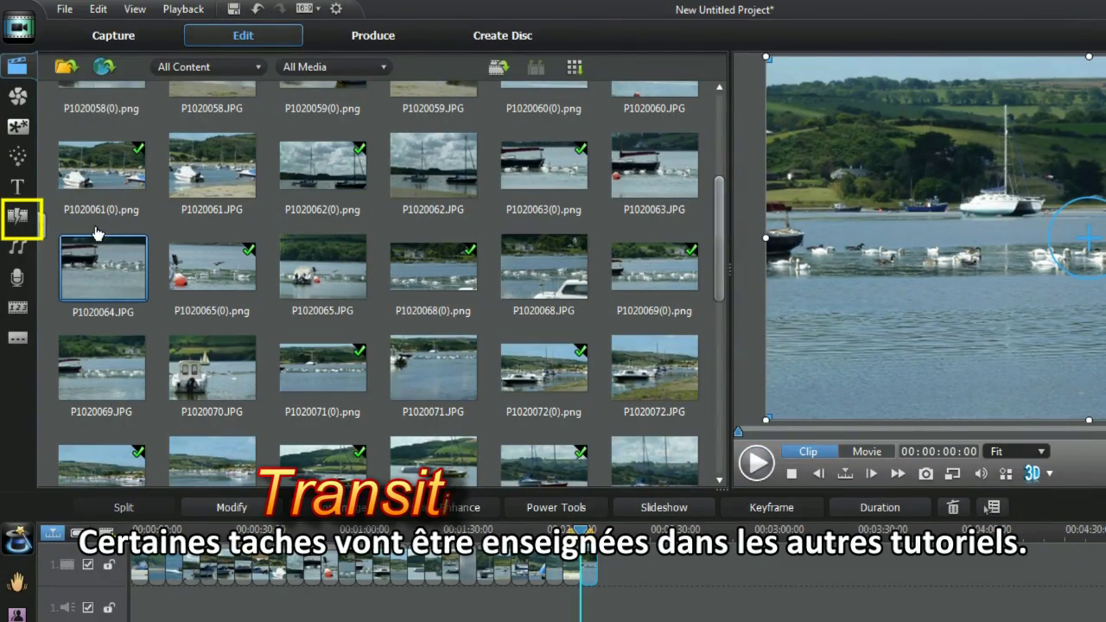
Step: Drag the Dissolve Fine transition from the Transition room onto the timeline between photos
click(21, 219)
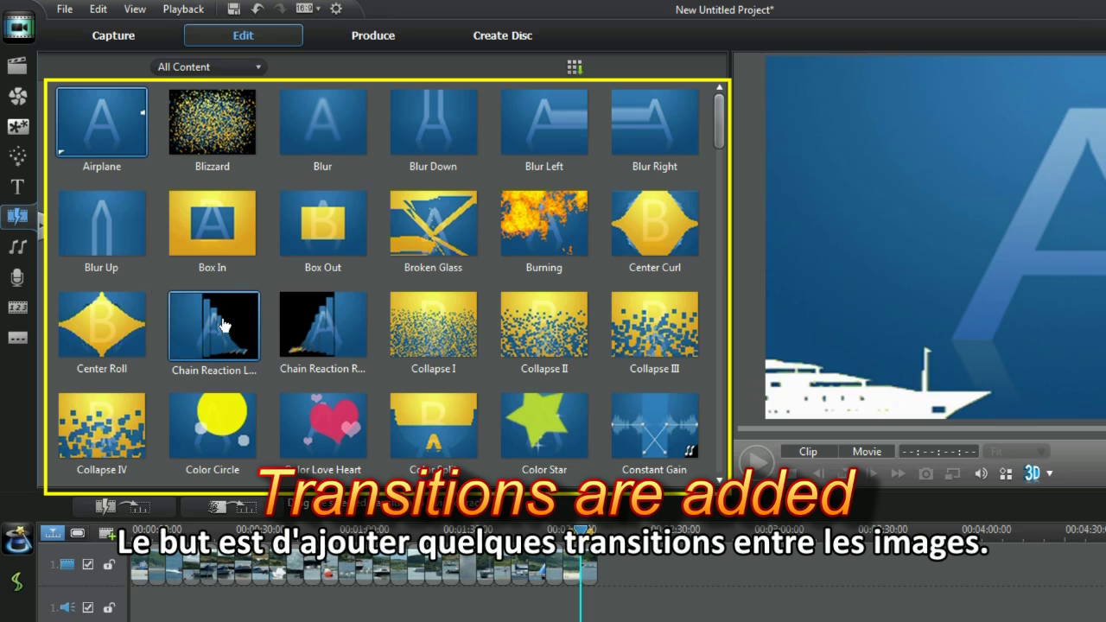
drag(724, 134, 723, 165)
drag(416, 273, 145, 538)
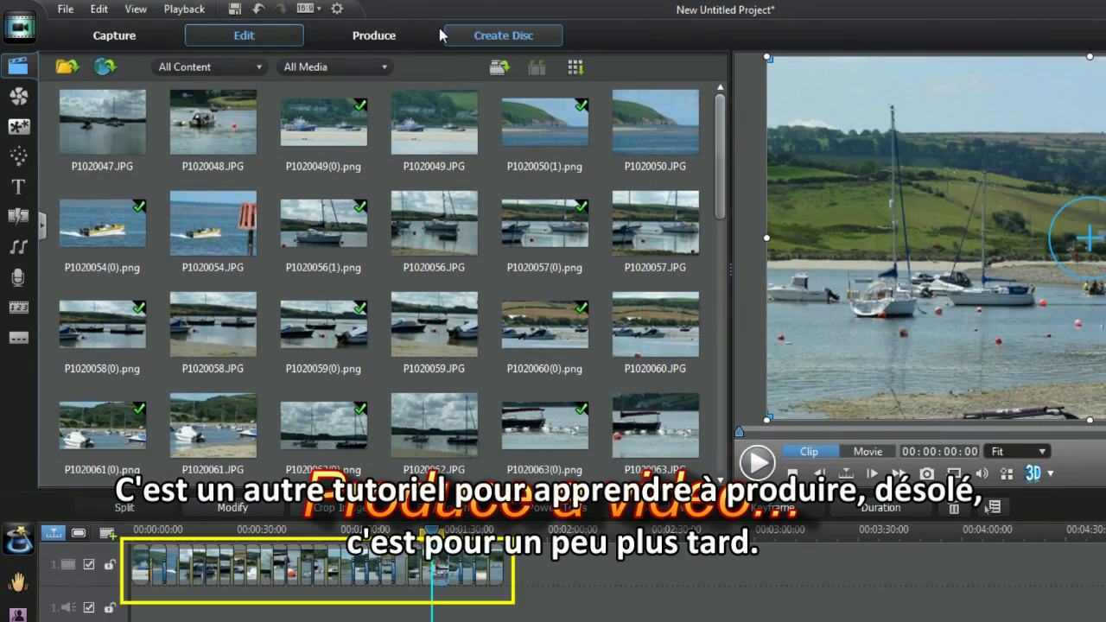
click(385, 44)
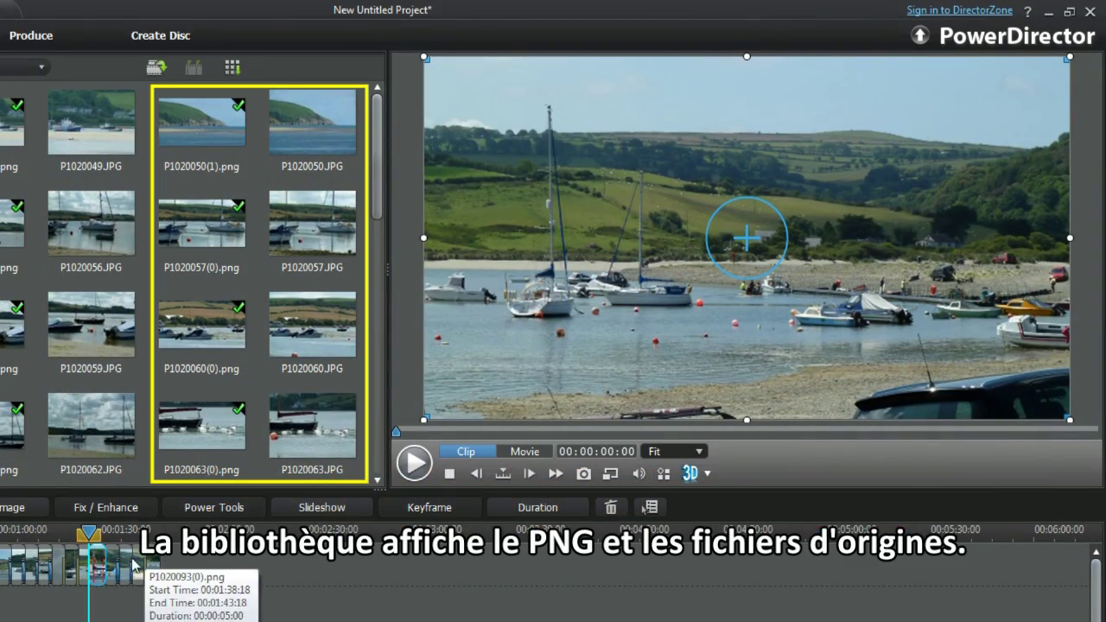
click(164, 569)
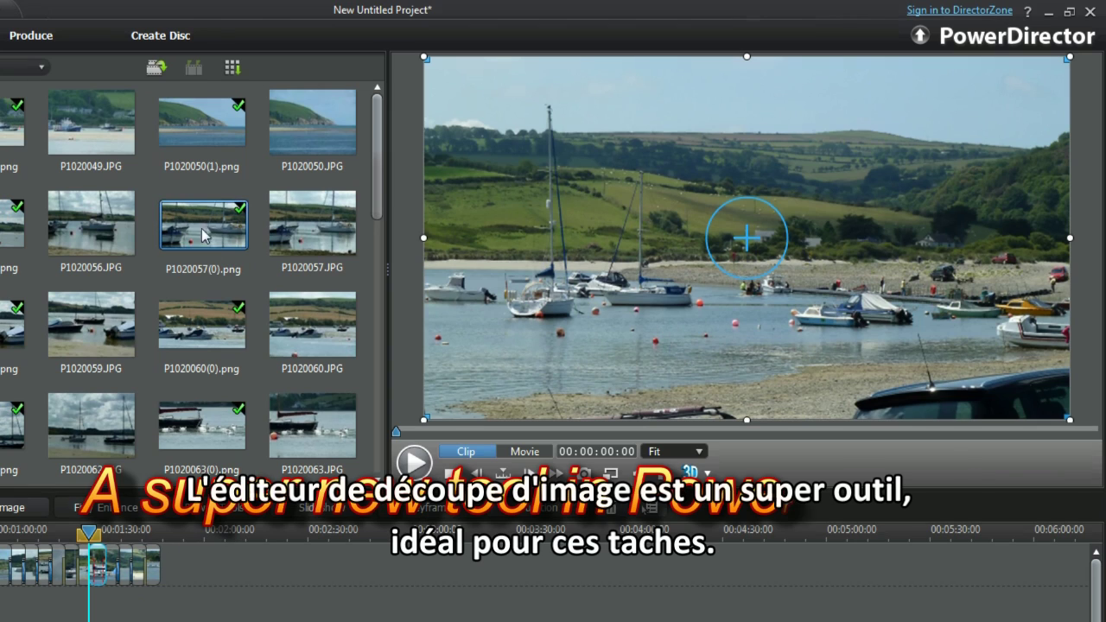